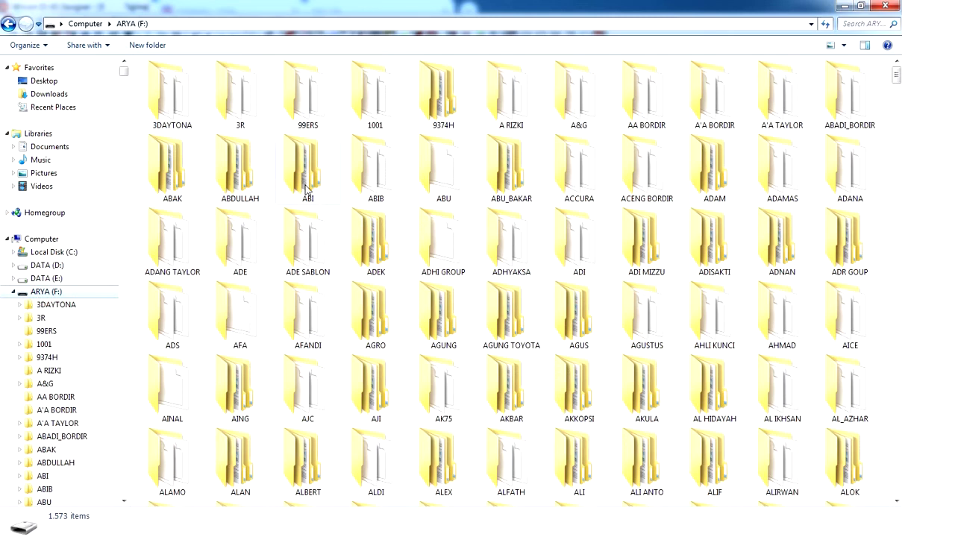
Step: Create a folder named MOVE in the root of drive F: and open it
{"action": "left_click", "coordinate": [148, 45]}
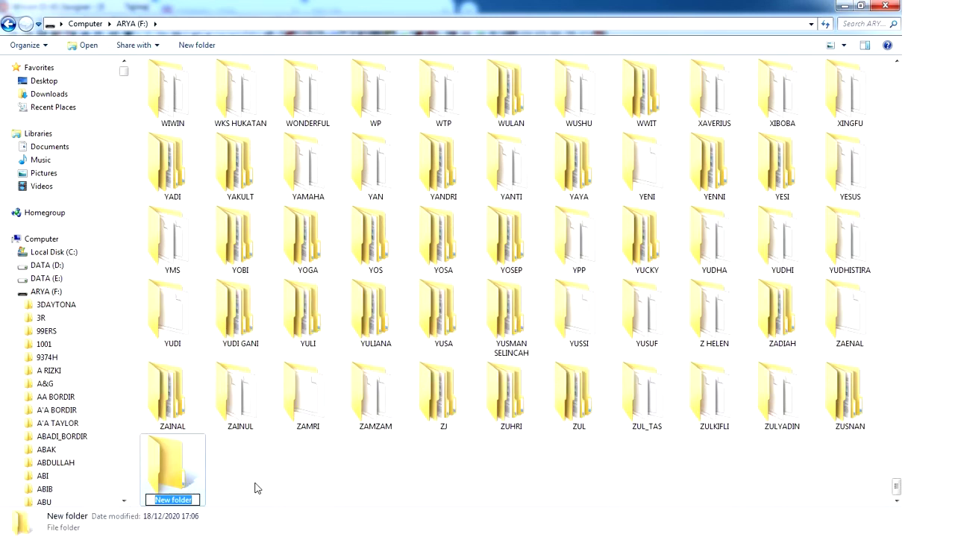
{"action": "type", "text": "MOVE"}
{"action": "key", "text": "Return"}
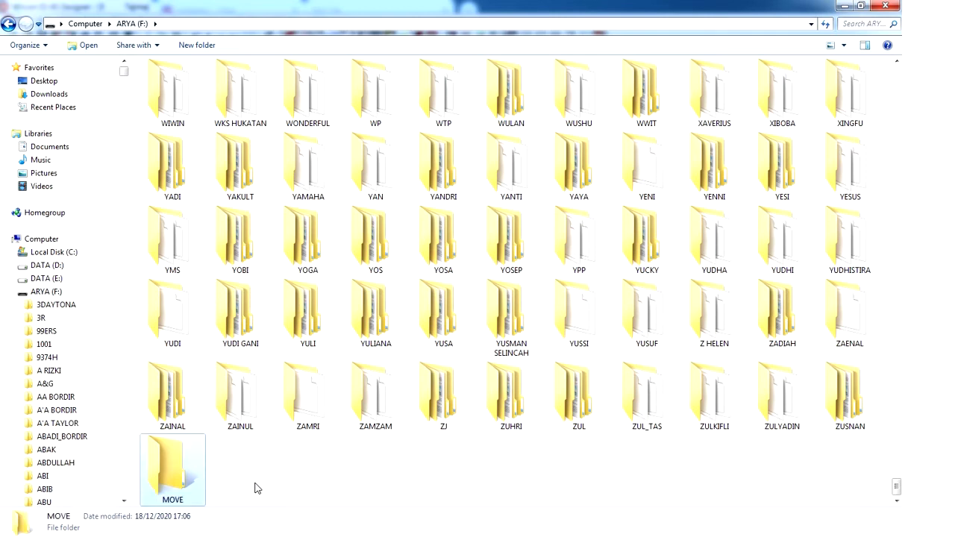
{"action": "double_click", "coordinate": [189, 476]}
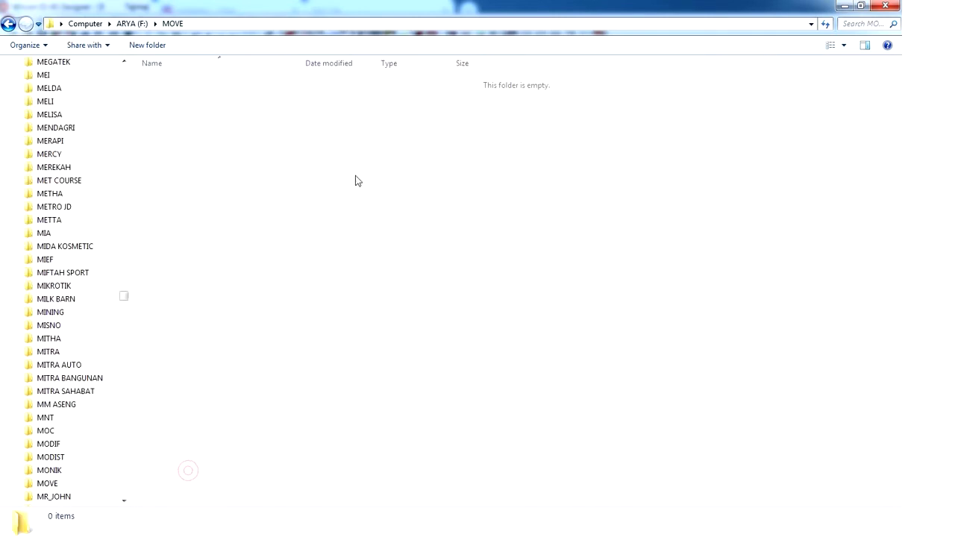
Step: Try to paste the copied FD HITAM contents into the MOVE folder, skipping several unreadable folders before cancelling the copy
{"action": "right_click", "coordinate": [369, 156]}
{"action": "left_click", "coordinate": [431, 246]}
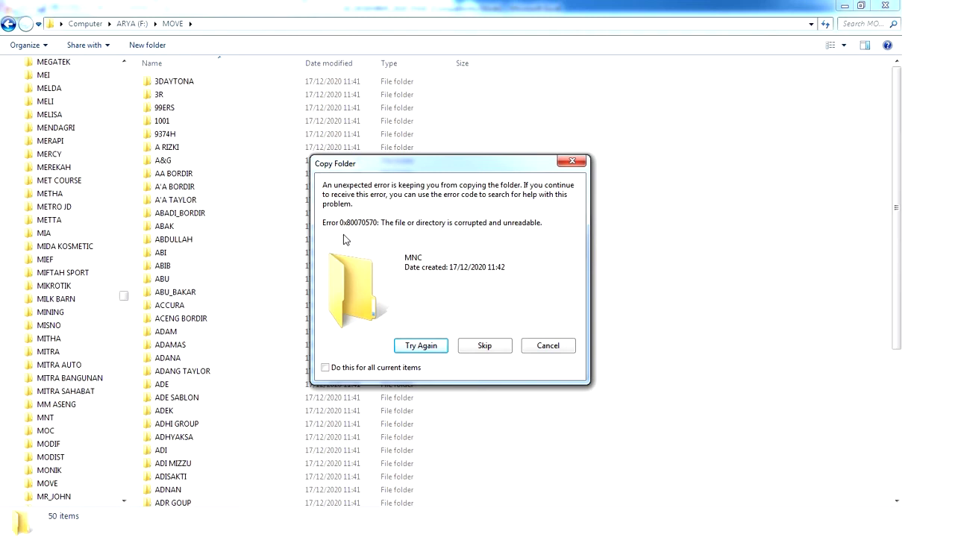
{"action": "left_click", "coordinate": [489, 345]}
{"action": "left_click", "coordinate": [489, 345]}
{"action": "left_click", "coordinate": [489, 346]}
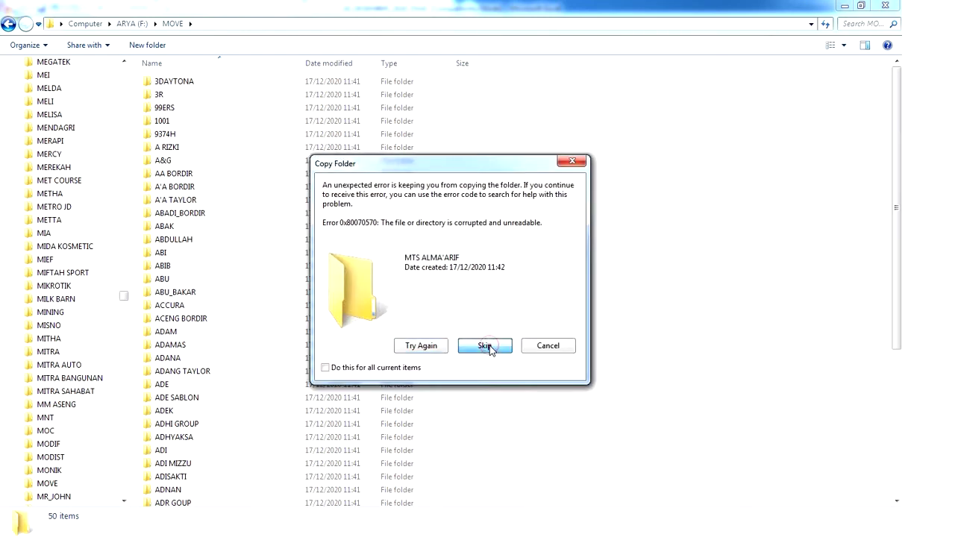
{"action": "left_click", "coordinate": [490, 346]}
{"action": "left_click", "coordinate": [489, 346]}
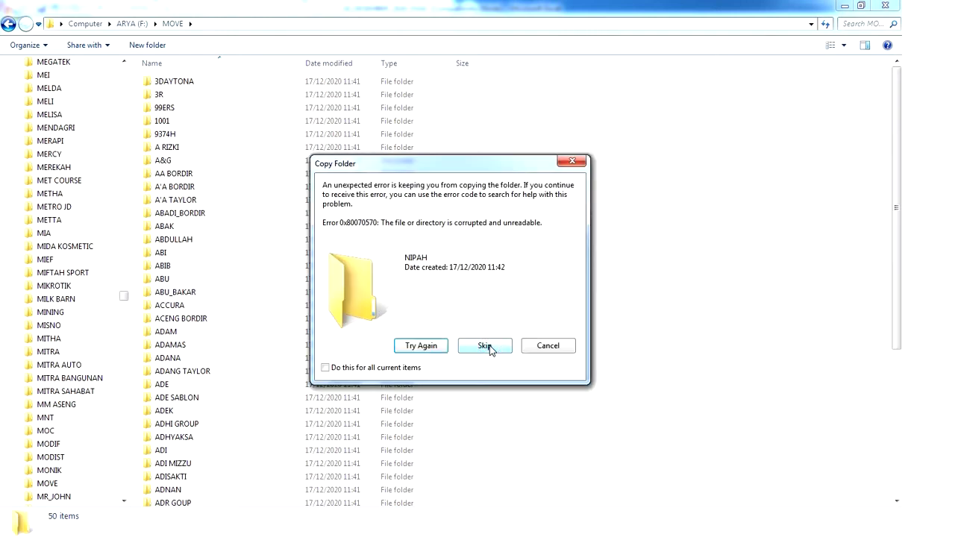
{"action": "left_click", "coordinate": [564, 351]}
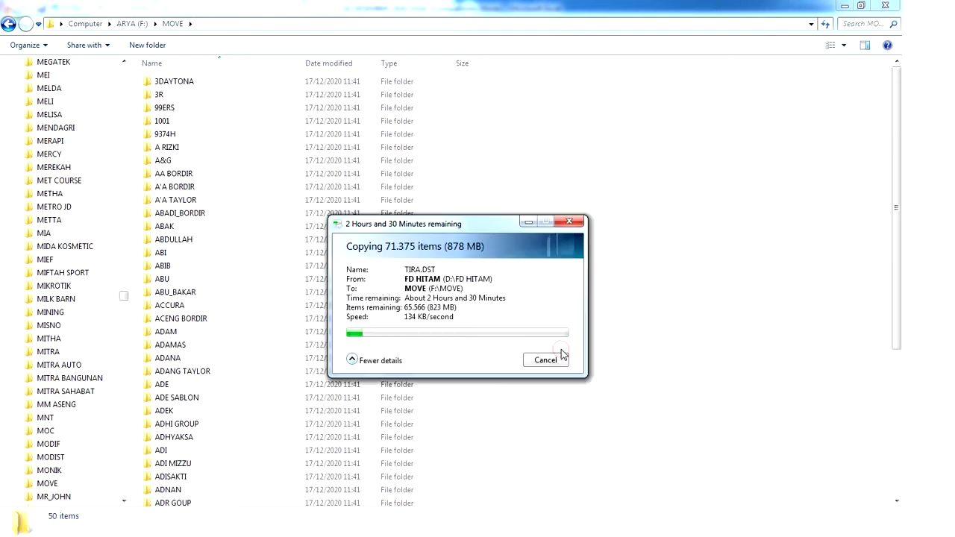
Step: Switch to the D:\FD HITAM window and select all its folders, leaving out the loose DST files and the existing archive
{"action": "key", "text": "alt+Tab"}
{"action": "left_click", "coordinate": [171, 82]}
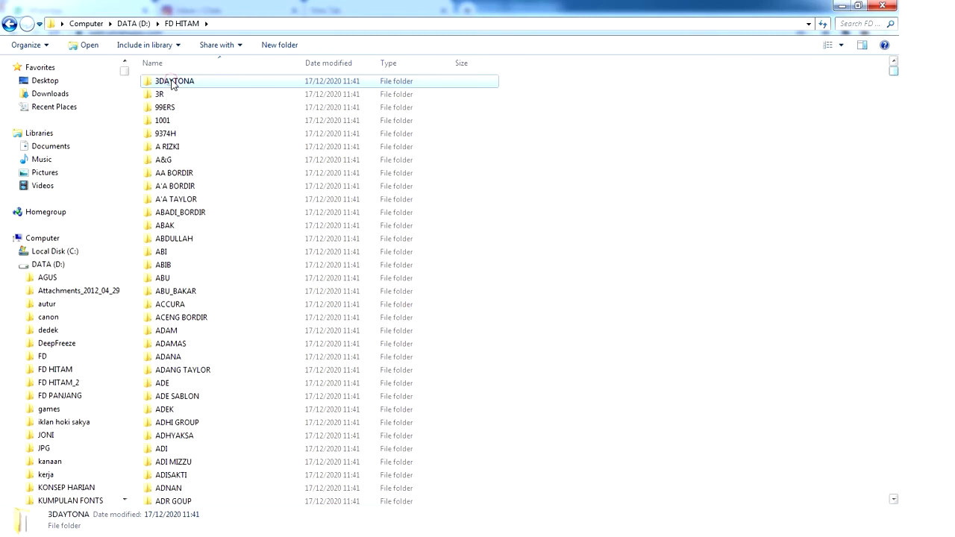
{"action": "key", "text": "ctrl+a"}
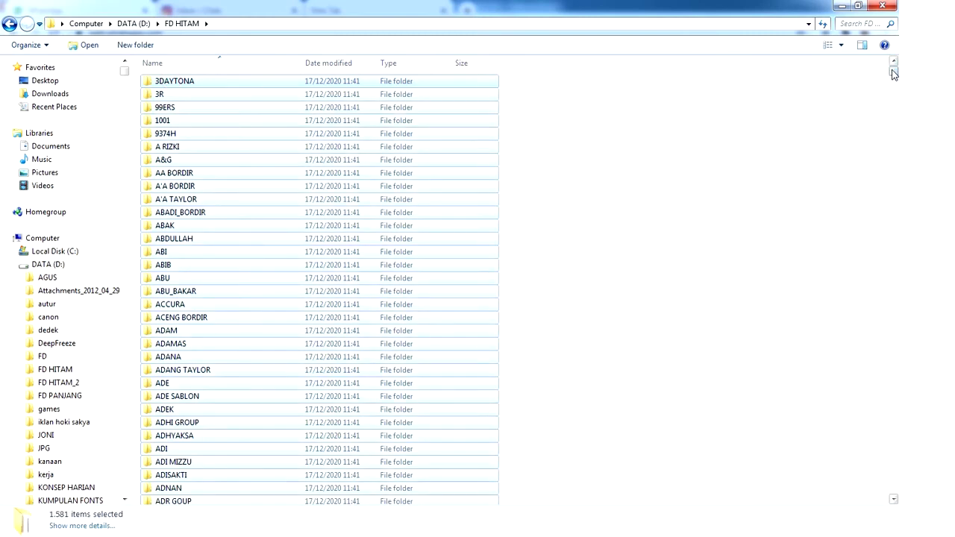
{"action": "left_click_drag", "start_coordinate": [894, 72], "coordinate": [893, 494]}
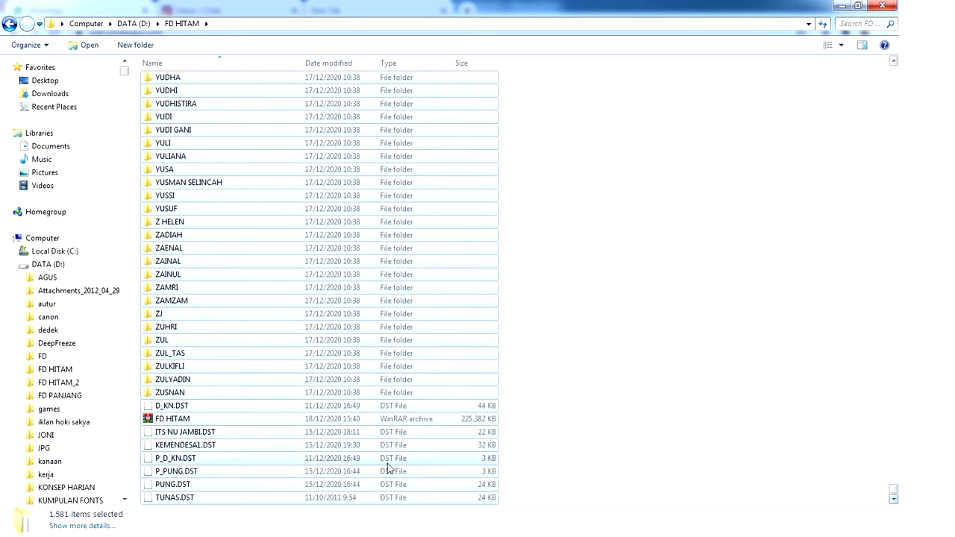
{"action": "left_click", "coordinate": [166, 434], "text": "ctrl"}
{"action": "left_click", "coordinate": [166, 444], "text": "ctrl"}
{"action": "left_click", "coordinate": [166, 458], "text": "ctrl"}
{"action": "left_click", "coordinate": [165, 471], "text": "ctrl"}
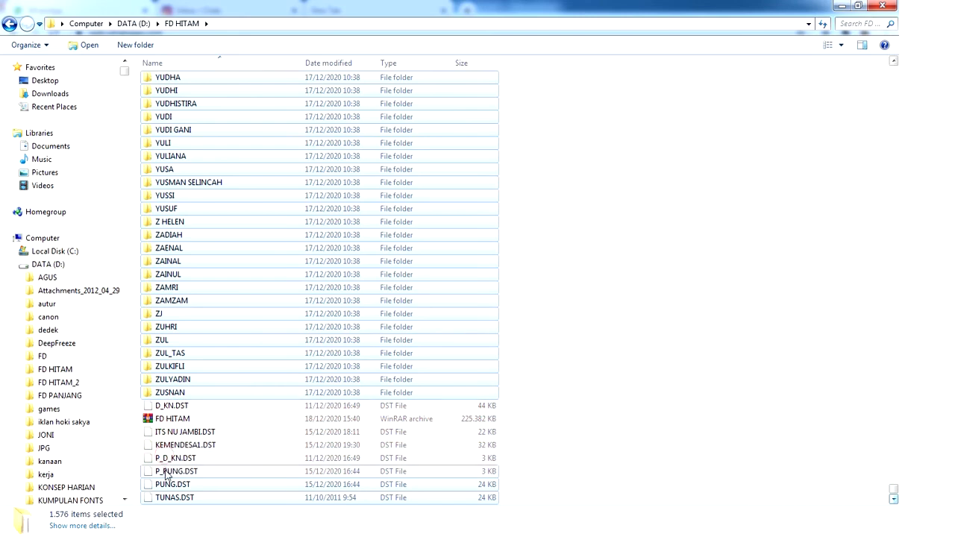
{"action": "left_click", "coordinate": [165, 485], "text": "ctrl"}
{"action": "left_click", "coordinate": [166, 497], "text": "ctrl"}
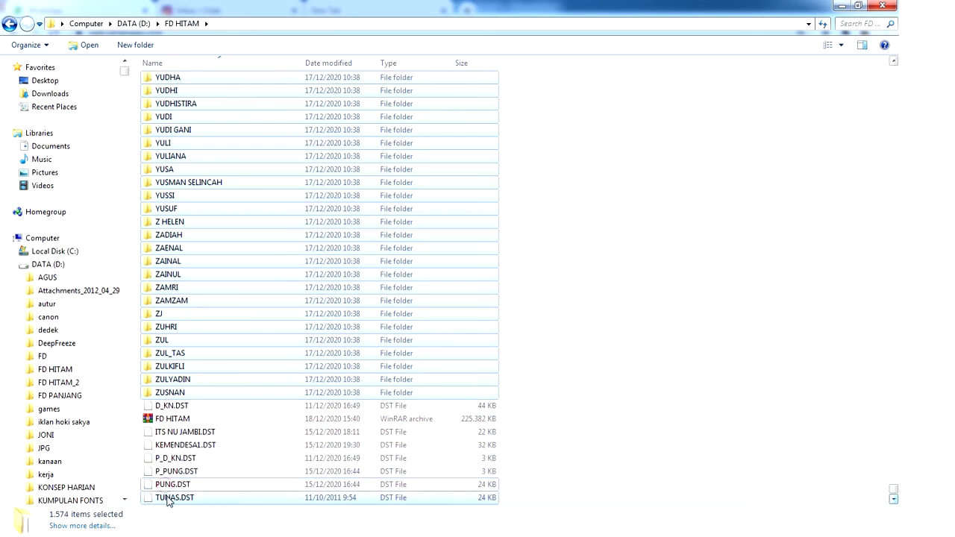
Step: Add the selected folders to the FD HITAM.rar archive in RAR format with Normal compression
{"action": "right_click", "coordinate": [181, 396]}
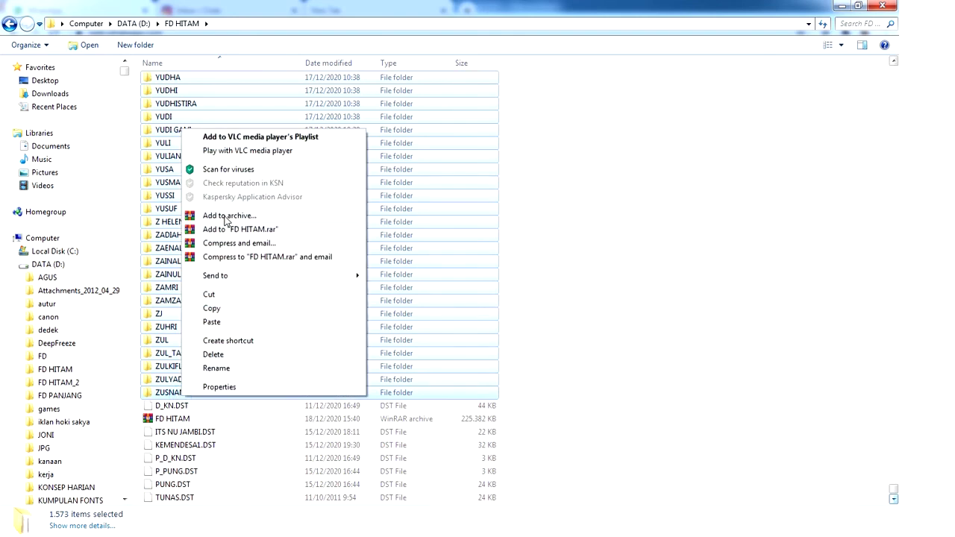
{"action": "left_click", "coordinate": [246, 216]}
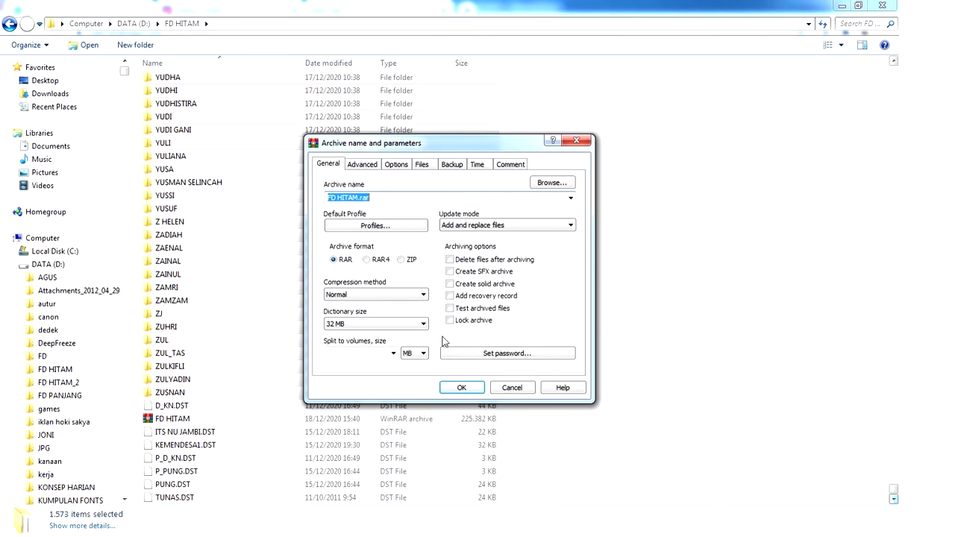
{"action": "left_click", "coordinate": [460, 390]}
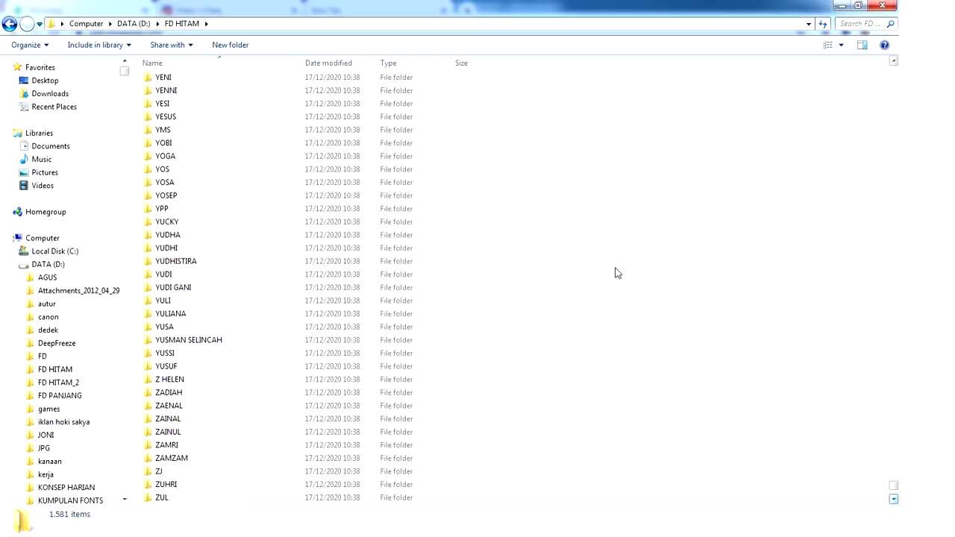
Step: Open the FD HITAM archive in WinRAR and choose drive F: as the extraction destination
{"action": "scroll", "coordinate": [634, 279], "scroll_direction": "down", "scroll_amount": 4}
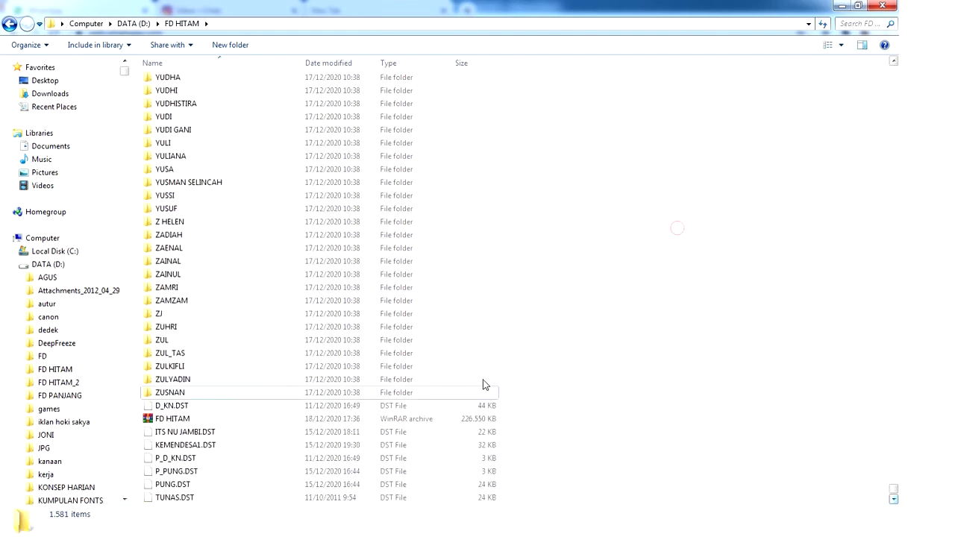
{"action": "double_click", "coordinate": [193, 420]}
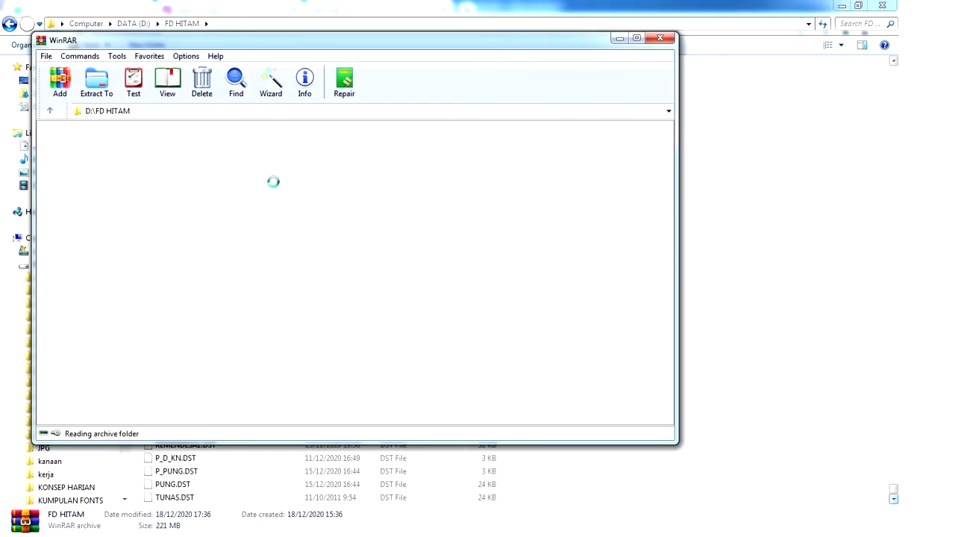
{"action": "left_click", "coordinate": [100, 85]}
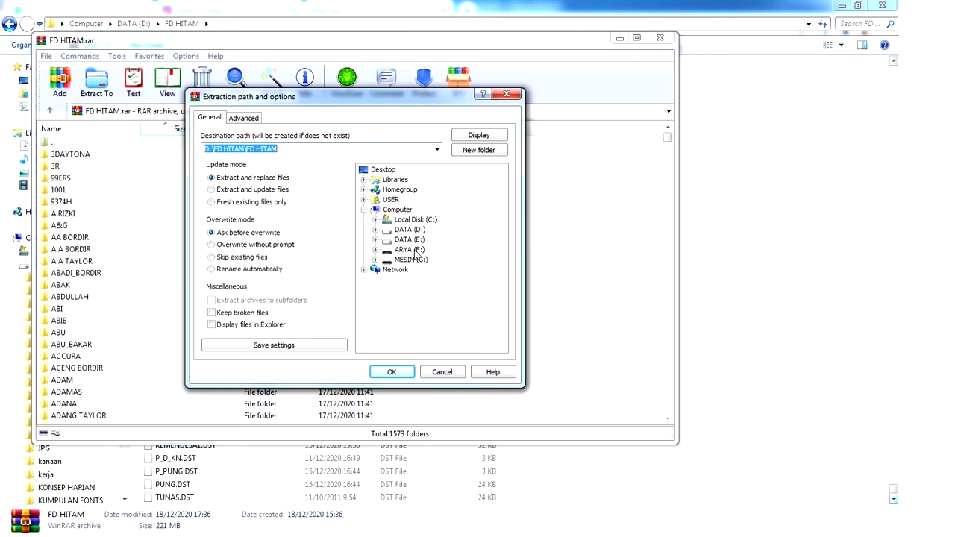
{"action": "left_click", "coordinate": [376, 250]}
{"action": "left_click", "coordinate": [382, 250]}
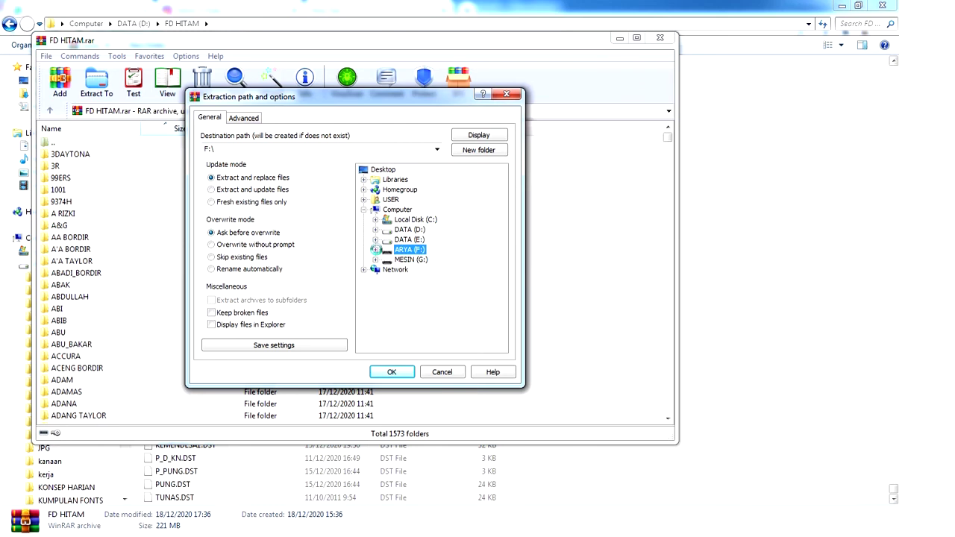
{"action": "double_click", "coordinate": [409, 251]}
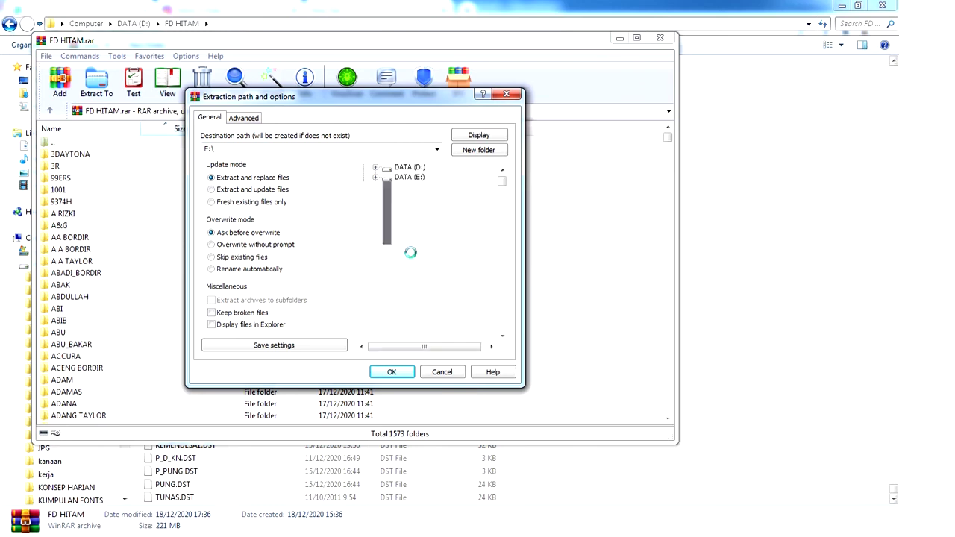
Step: Create a destination folder named MOVEEE on drive F: and start extracting the archive
{"action": "left_click", "coordinate": [479, 150]}
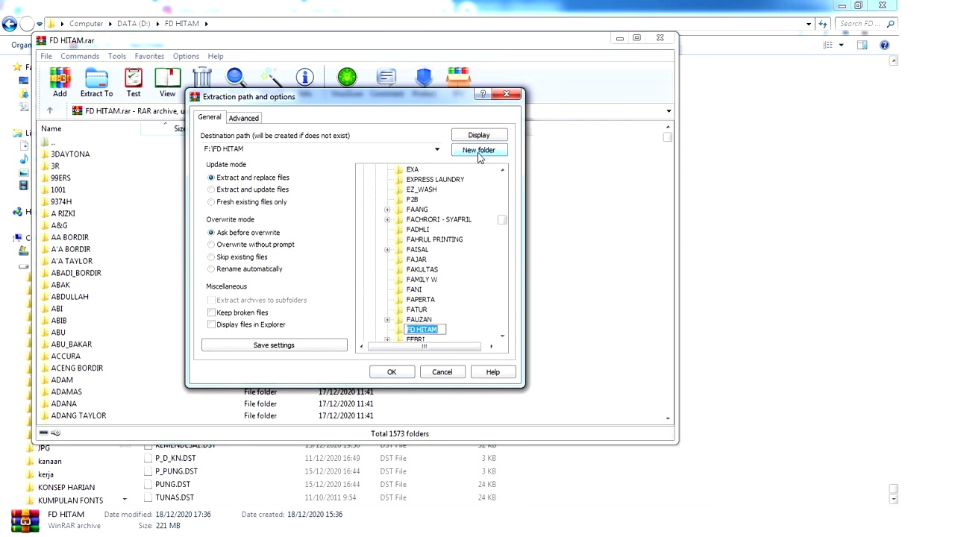
{"action": "type", "text": "MOVEEE"}
{"action": "key", "text": "Return"}
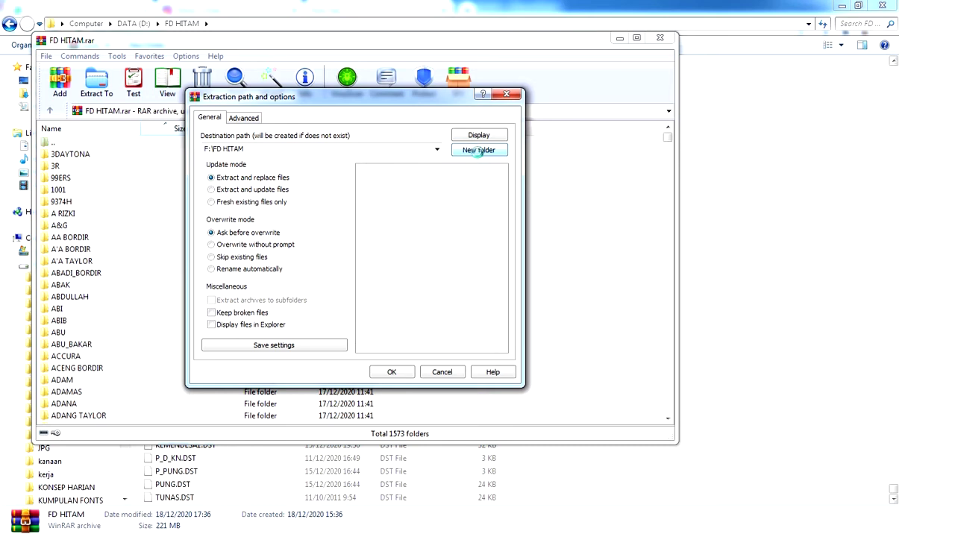
{"action": "left_click", "coordinate": [393, 372]}
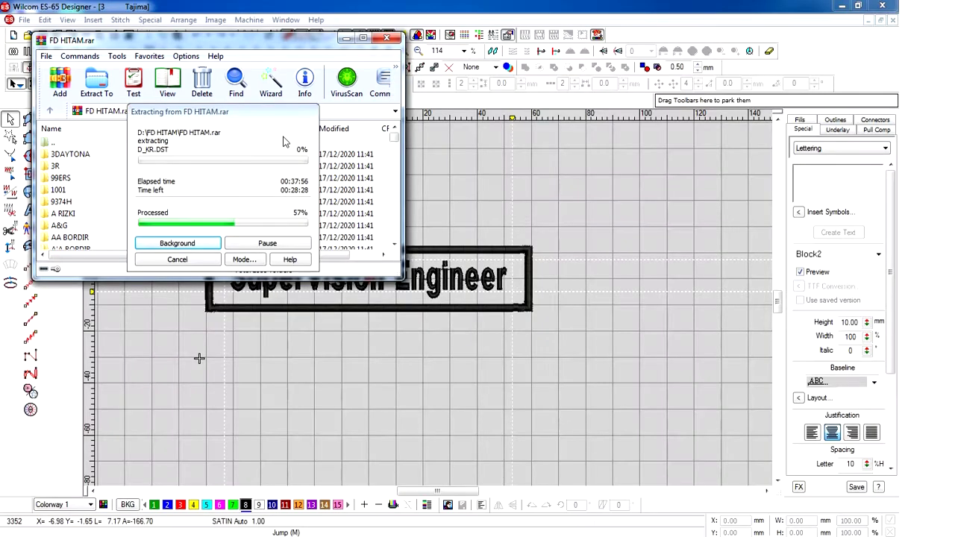
{"action": "mouse_move", "coordinate": [326, 121]}
{"action": "left_mouse_down"}
{"action": "mouse_move", "coordinate": [271, 219]}
{"action": "mouse_move", "coordinate": [267, 131]}
{"action": "mouse_move", "coordinate": [328, 131]}
{"action": "mouse_move", "coordinate": [189, 121]}
{"action": "mouse_move", "coordinate": [326, 123]}
{"action": "left_mouse_up"}
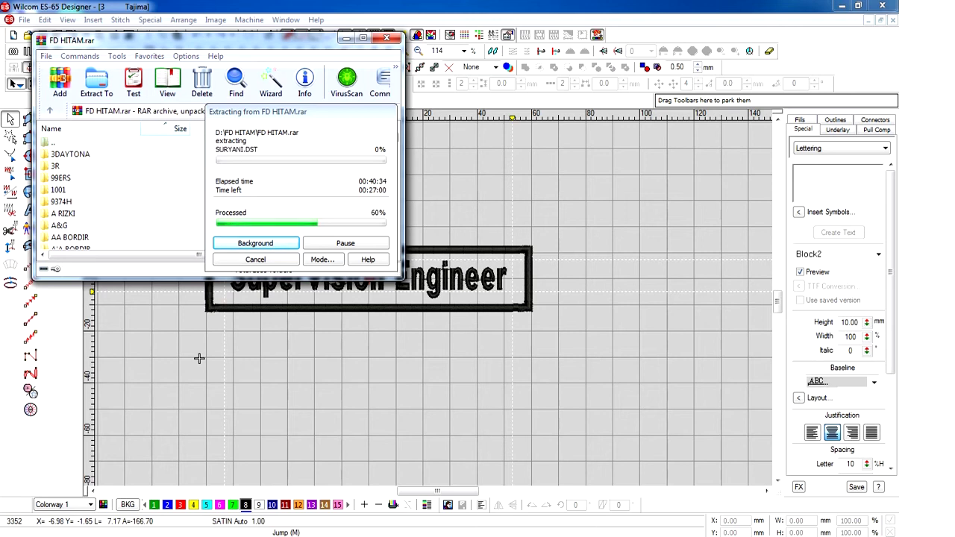
{"action": "left_click", "coordinate": [804, 490]}
{"action": "left_click", "coordinate": [799, 500]}
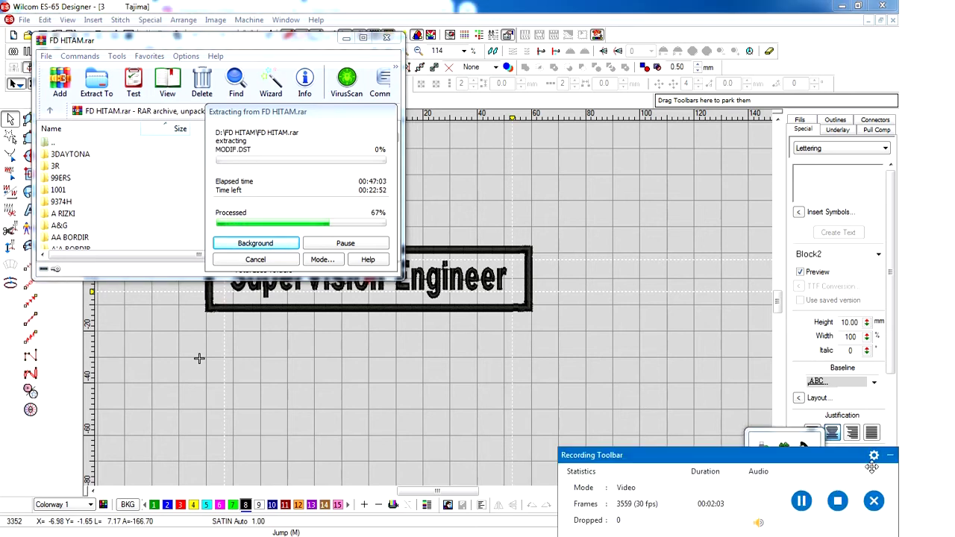
{"action": "left_click", "coordinate": [890, 454]}
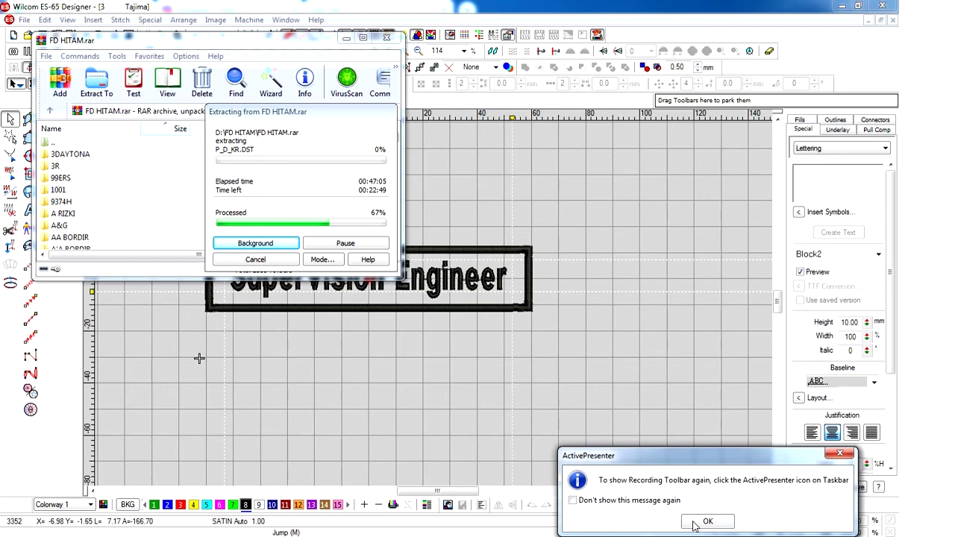
{"action": "left_click", "coordinate": [695, 523]}
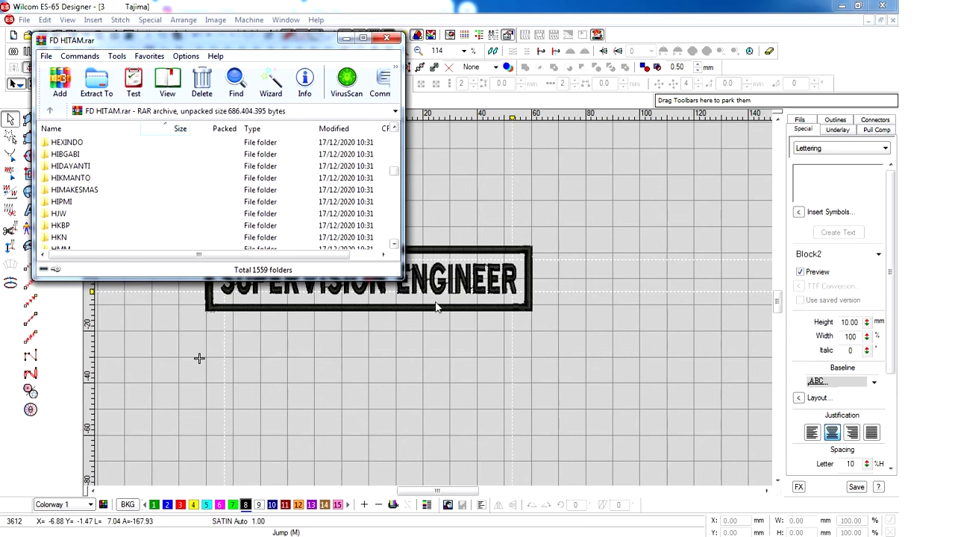
Step: Enlarge the FD HITAM.rar archive window and close it
{"action": "left_click_drag", "start_coordinate": [402, 281], "coordinate": [678, 445]}
{"action": "right_click", "coordinate": [486, 217]}
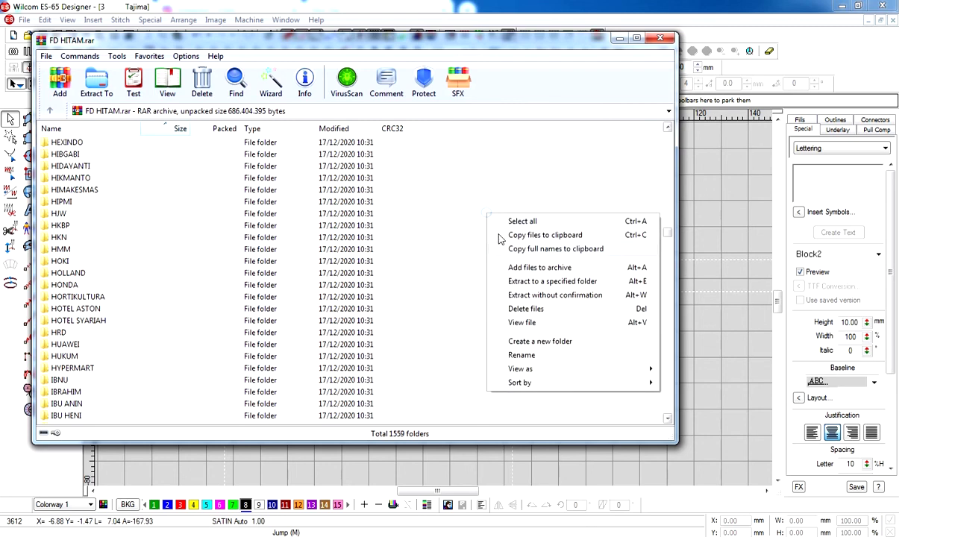
{"action": "left_click", "coordinate": [660, 37]}
{"action": "left_click", "coordinate": [660, 37]}
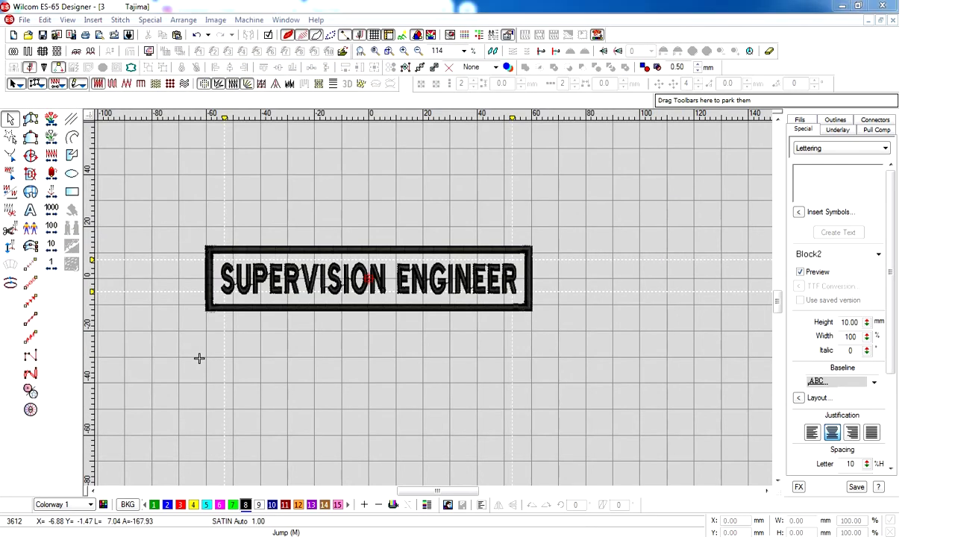
Step: Open drive F: in a new file explorer window and refresh its contents
{"action": "key", "text": "super+e"}
{"action": "left_click", "coordinate": [50, 290]}
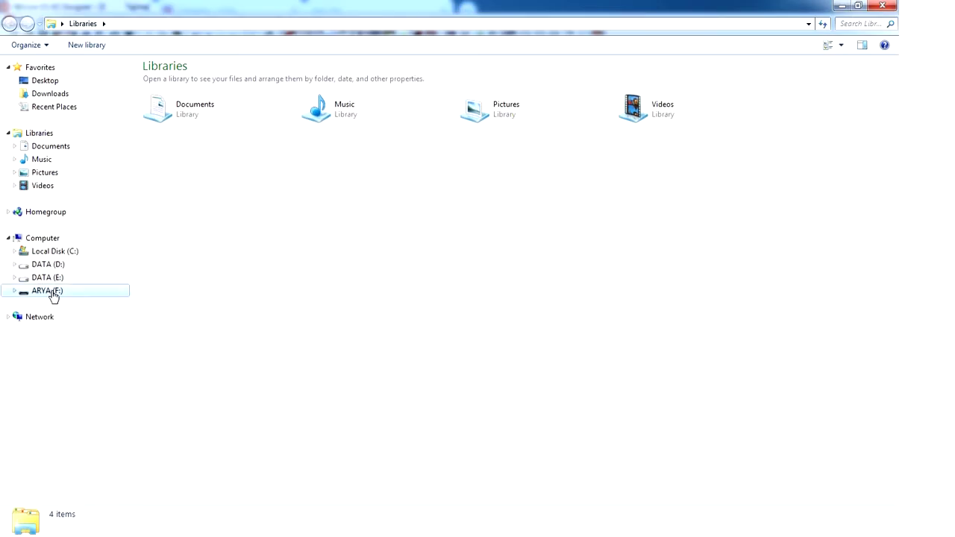
{"action": "right_click", "coordinate": [633, 167]}
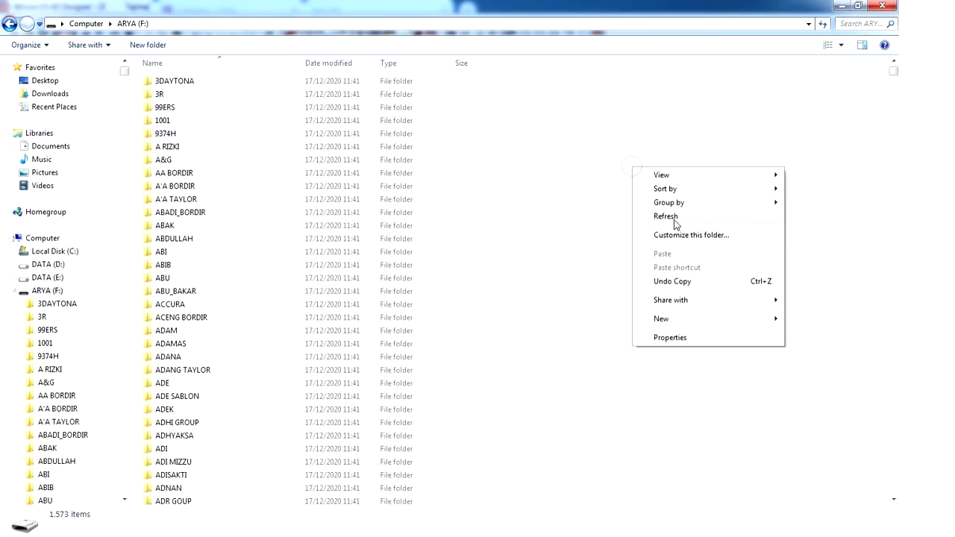
{"action": "left_click", "coordinate": [673, 218]}
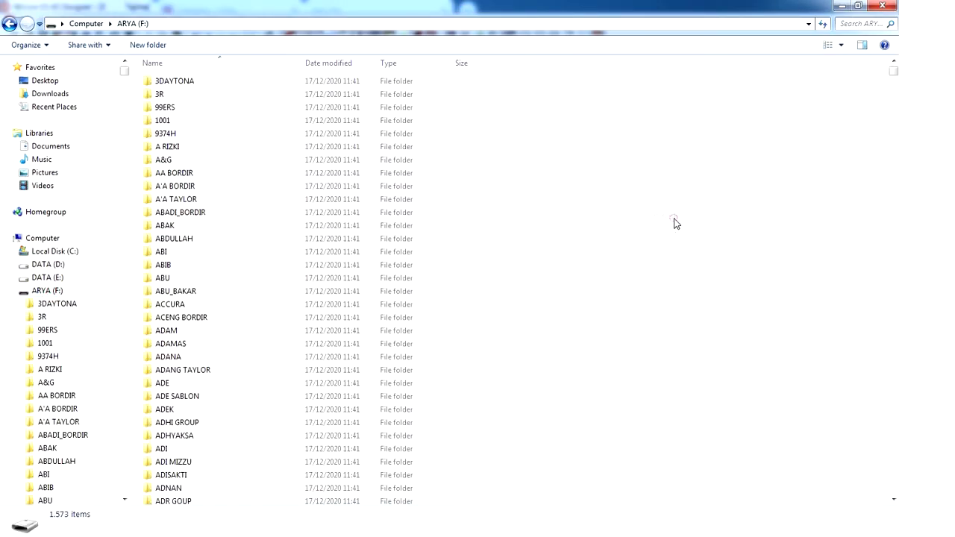
Step: Display the folders on drive F: as large icons
{"action": "left_click", "coordinate": [828, 46]}
{"action": "left_click", "coordinate": [829, 47]}
{"action": "left_click", "coordinate": [829, 47]}
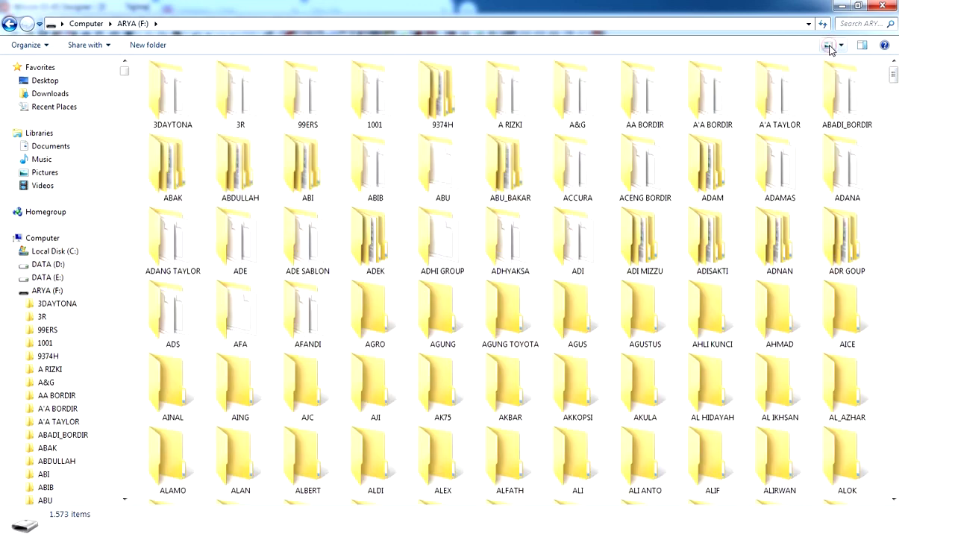
{"action": "mouse_move", "coordinate": [893, 77]}
{"action": "left_mouse_down"}
{"action": "mouse_move", "coordinate": [893, 505]}
{"action": "mouse_move", "coordinate": [893, 75]}
{"action": "left_mouse_up"}
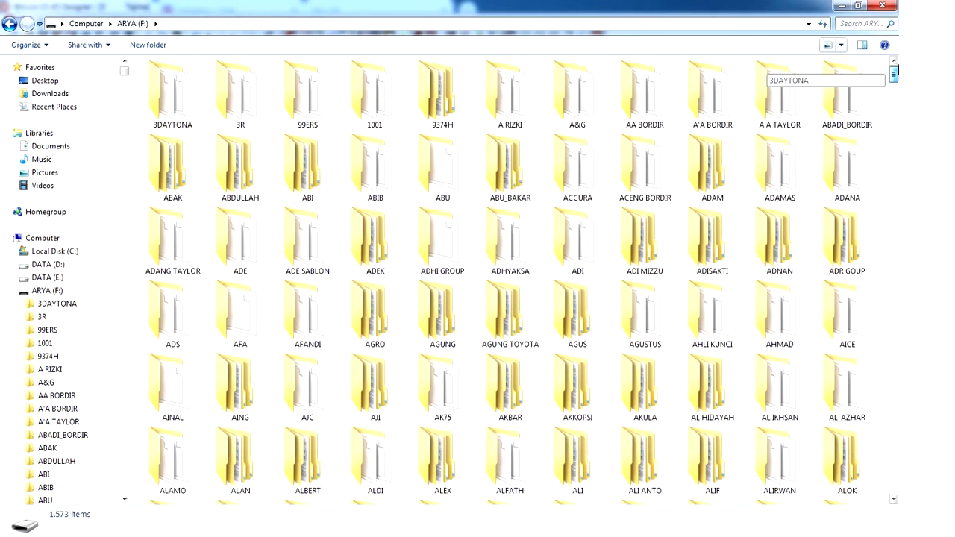
Step: Select all folders on drive F: and check their combined file count and size in the properties
{"action": "left_click", "coordinate": [146, 75]}
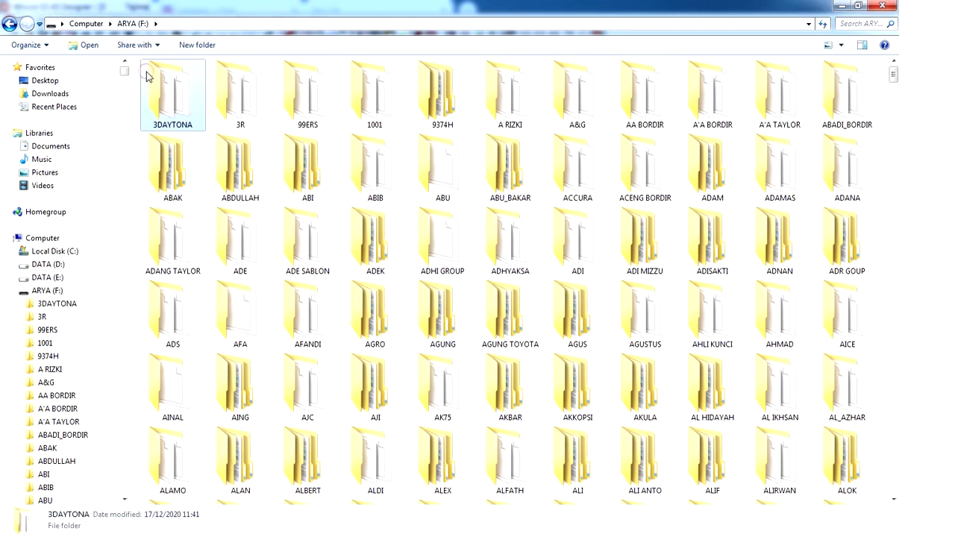
{"action": "key", "text": "ctrl+a"}
{"action": "key", "text": "alt+Return"}
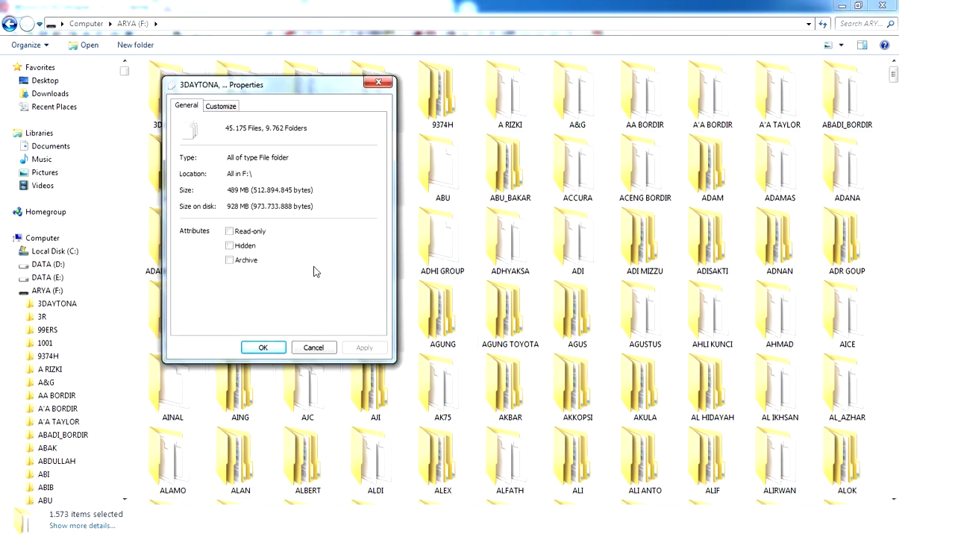